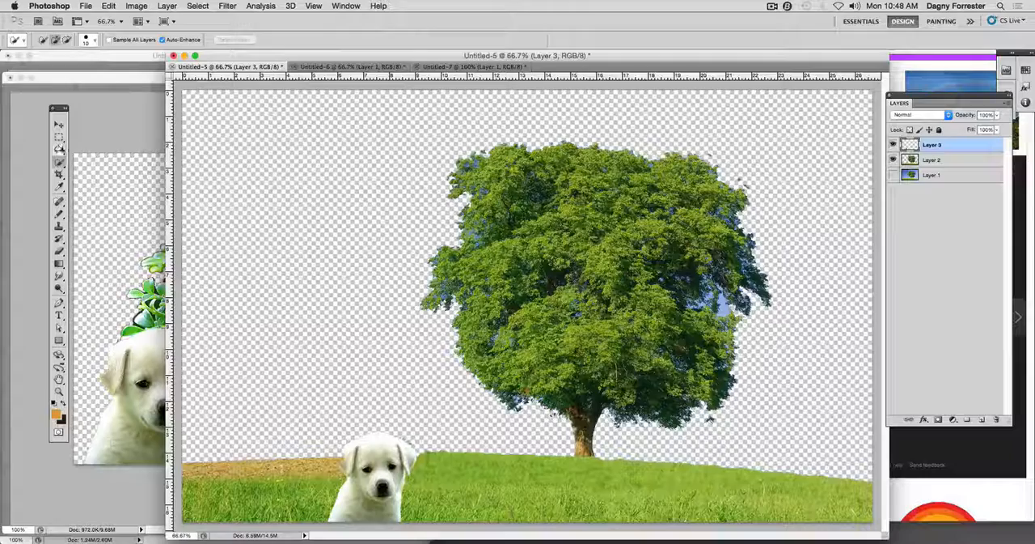
# Switch to the Magic Wand tool and back to the Quick Selection tool.
pyautogui.click(60, 162)
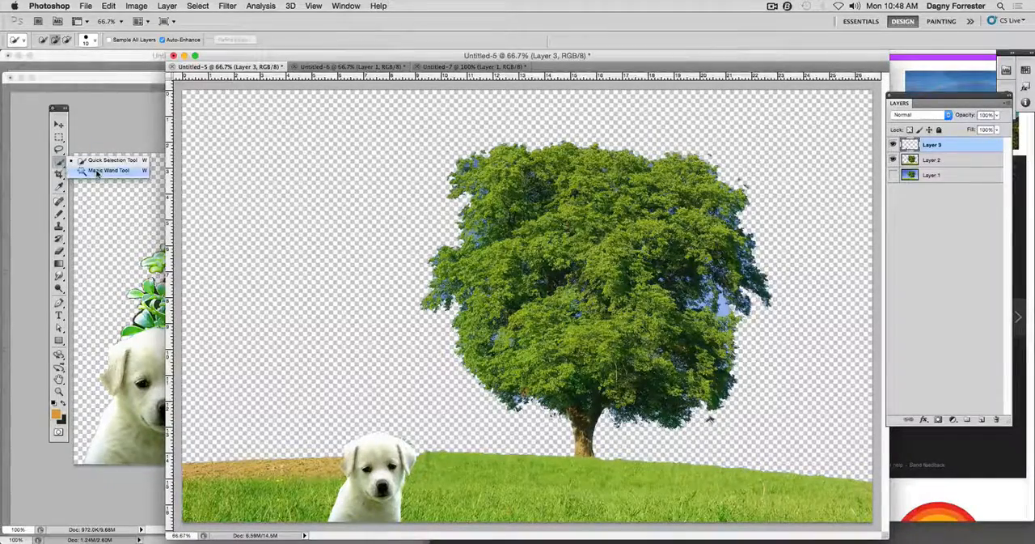
pyautogui.click(96, 172)
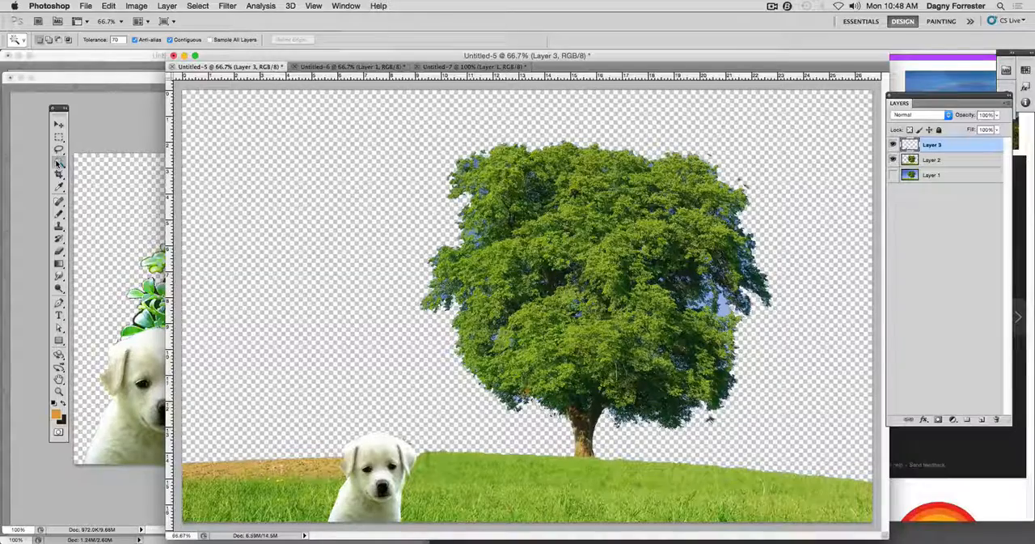
pyautogui.click(59, 164)
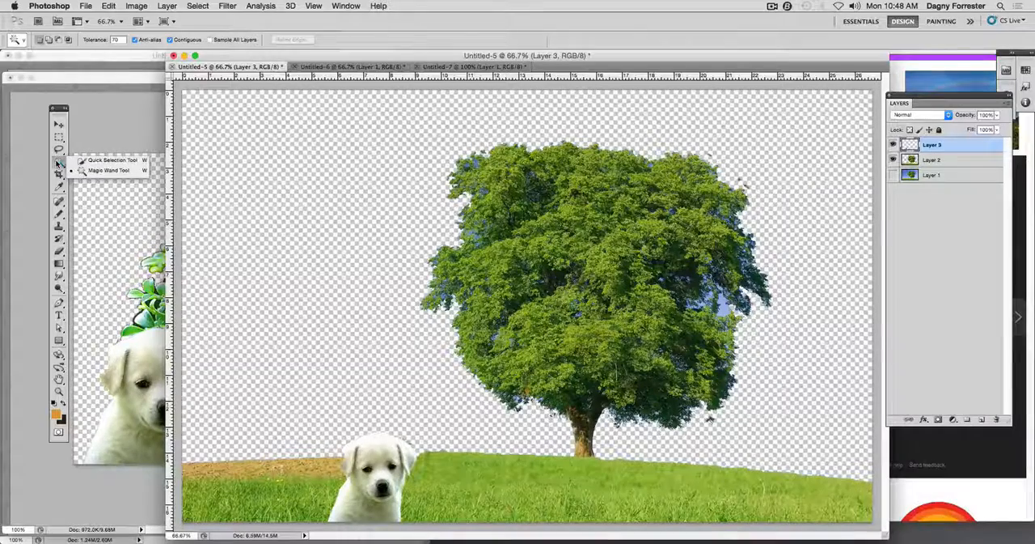
pyautogui.click(103, 163)
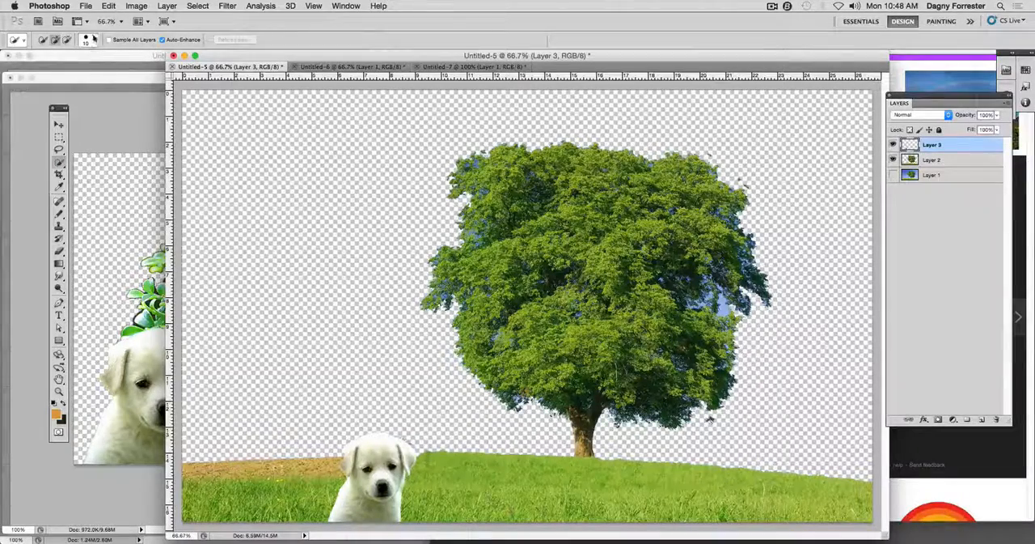
# Set the Quick Selection brush size to 44 px.
pyautogui.click(93, 43)
pyautogui.moveTo(57, 68); pyautogui.dragTo(78, 74)
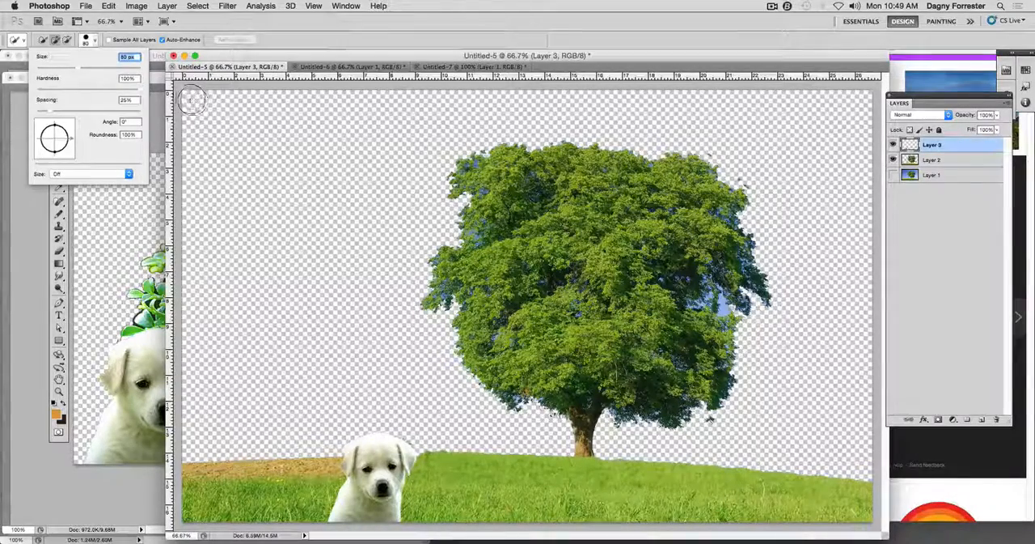
pyautogui.click(95, 41)
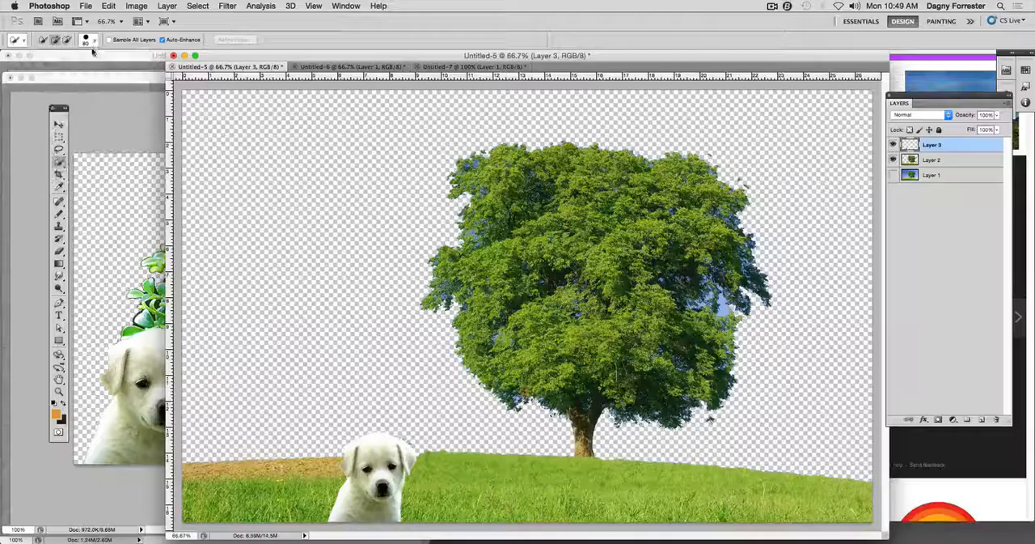
pyautogui.click(91, 42)
pyautogui.moveTo(80, 67); pyautogui.dragTo(59, 72)
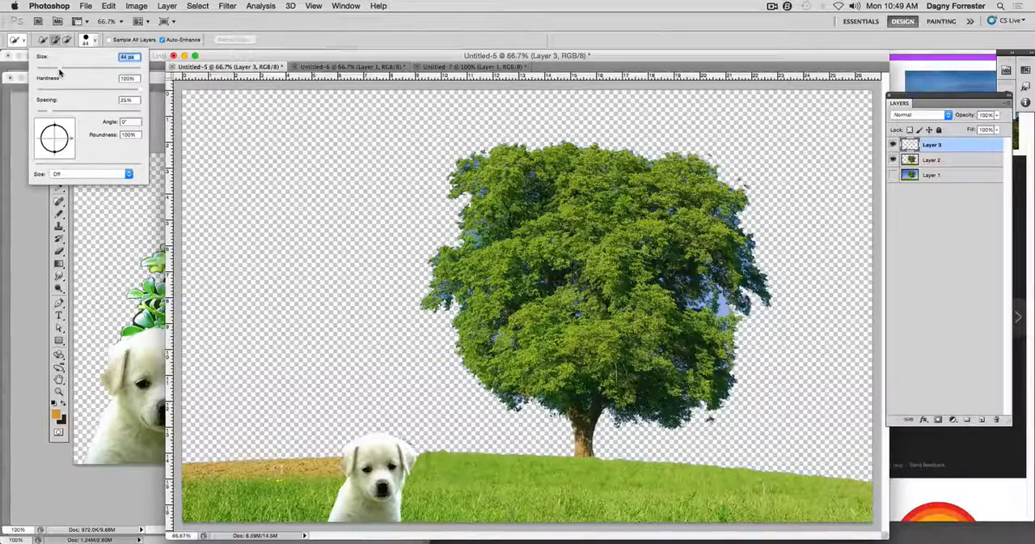
pyautogui.click(93, 40)
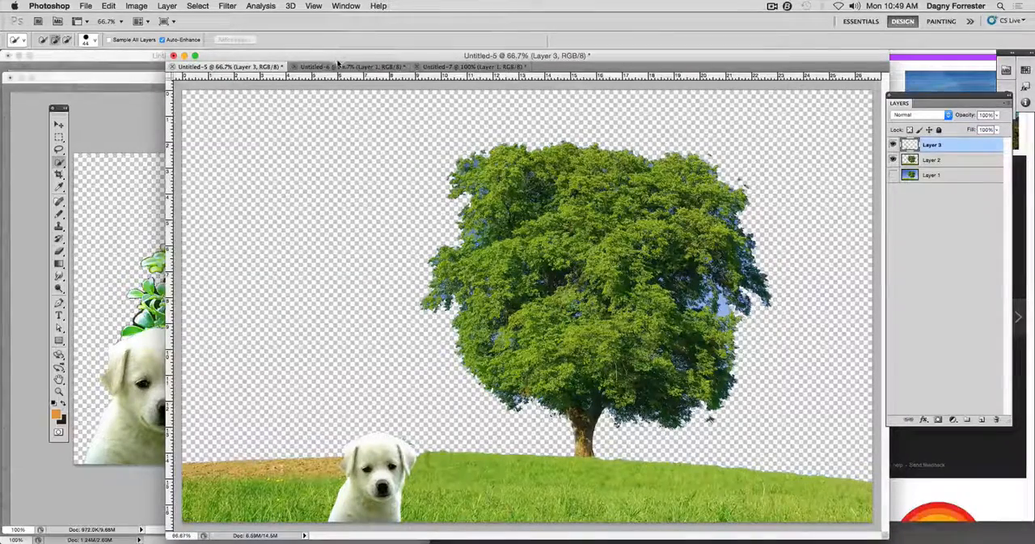
# Try to select only the sky of the Untitled-6 rainbow image with the Quick Selection tool, clearing the selection after each attempt.
pyautogui.click(380, 66)
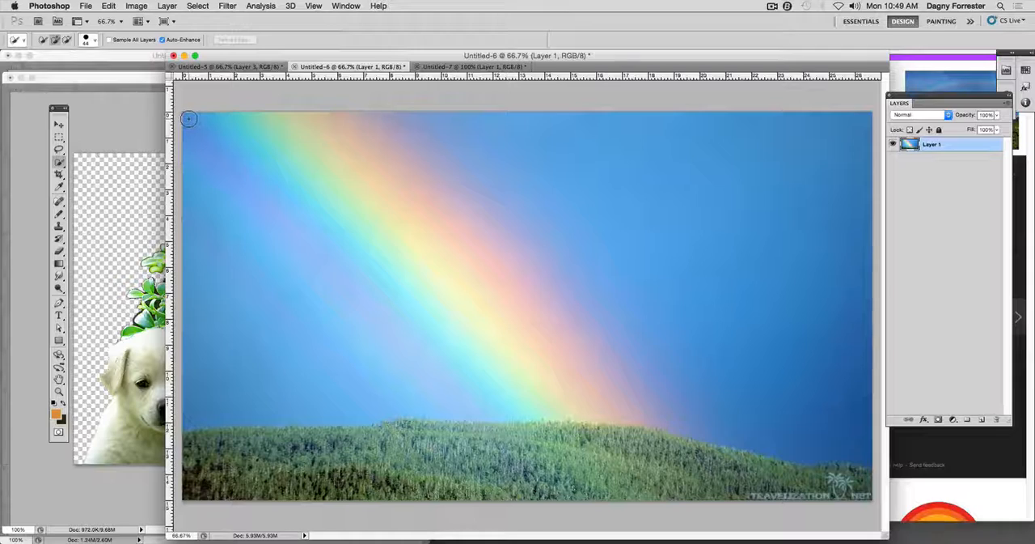
pyautogui.moveTo(188, 119)
pyautogui.mouseDown()
pyautogui.moveTo(321, 130)
pyautogui.moveTo(522, 125)
pyautogui.moveTo(573, 153)
pyautogui.moveTo(633, 127)
pyautogui.moveTo(631, 97)
pyautogui.moveTo(771, 156)
pyautogui.moveTo(831, 161)
pyautogui.moveTo(730, 153)
pyautogui.mouseUp()
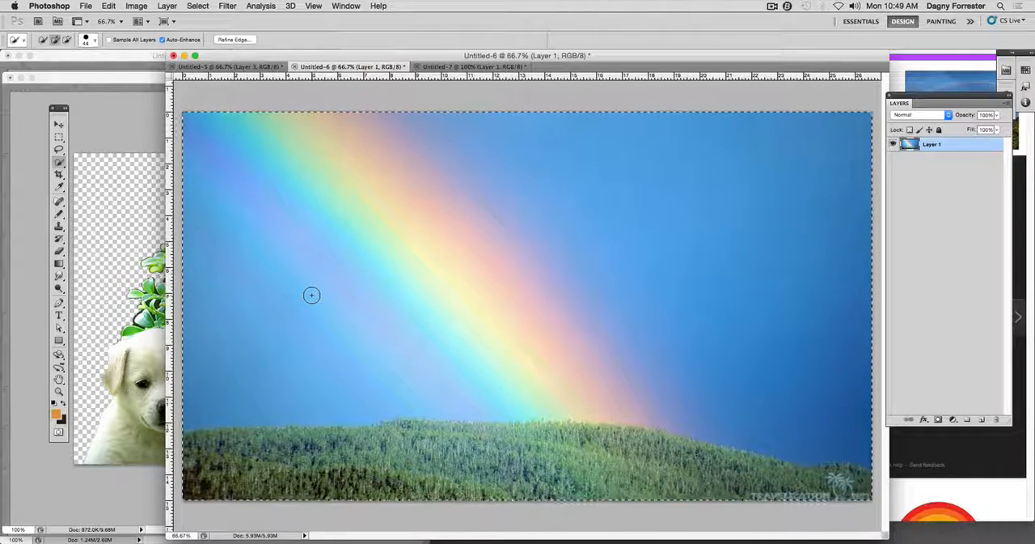
pyautogui.press('super+d')
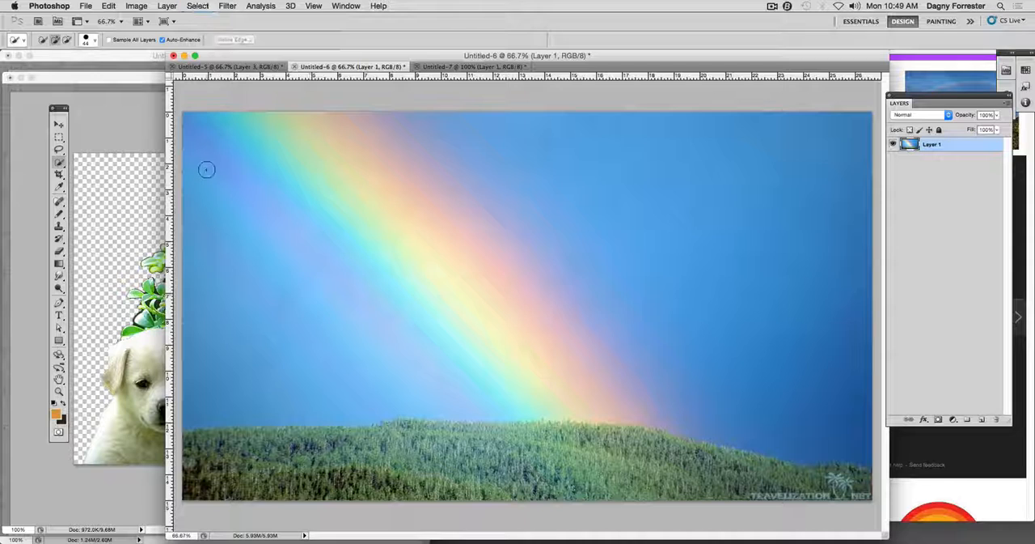
pyautogui.moveTo(192, 121)
pyautogui.mouseDown()
pyautogui.moveTo(328, 129)
pyautogui.moveTo(370, 152)
pyautogui.moveTo(453, 221)
pyautogui.moveTo(525, 304)
pyautogui.mouseUp()
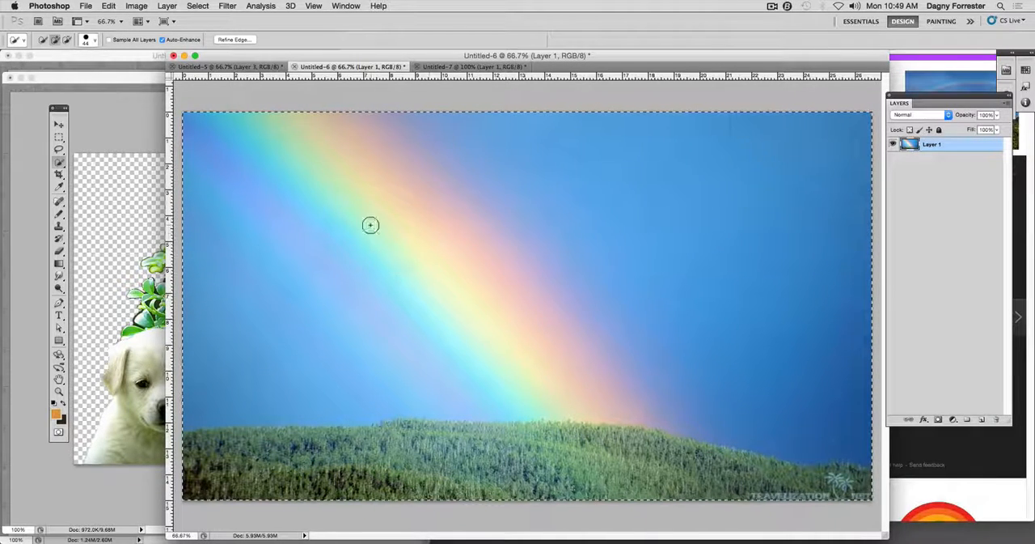
pyautogui.press('super+d')
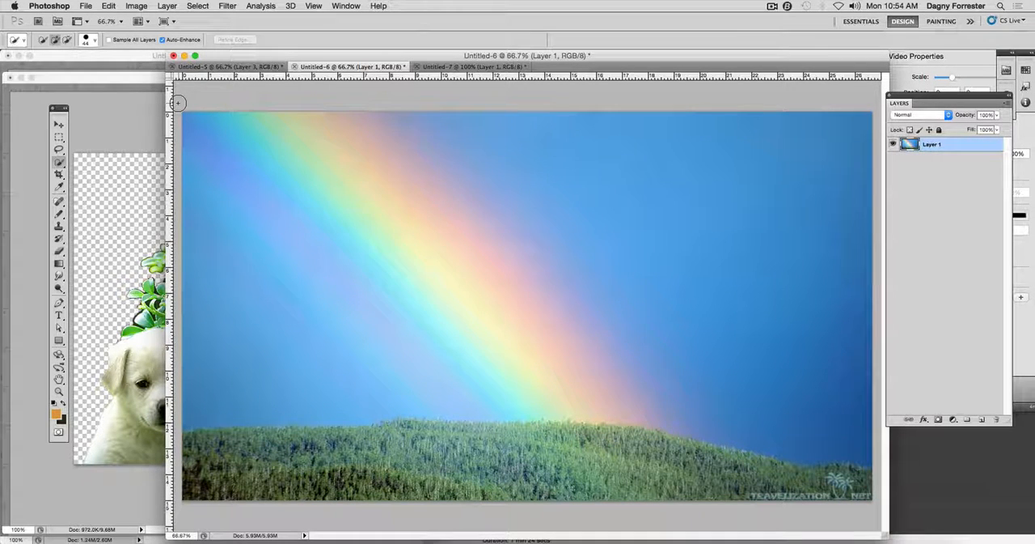
# Select the sky in Untitled-7 with the Quick Selection tool and undo its deletion.
pyautogui.click(477, 67)
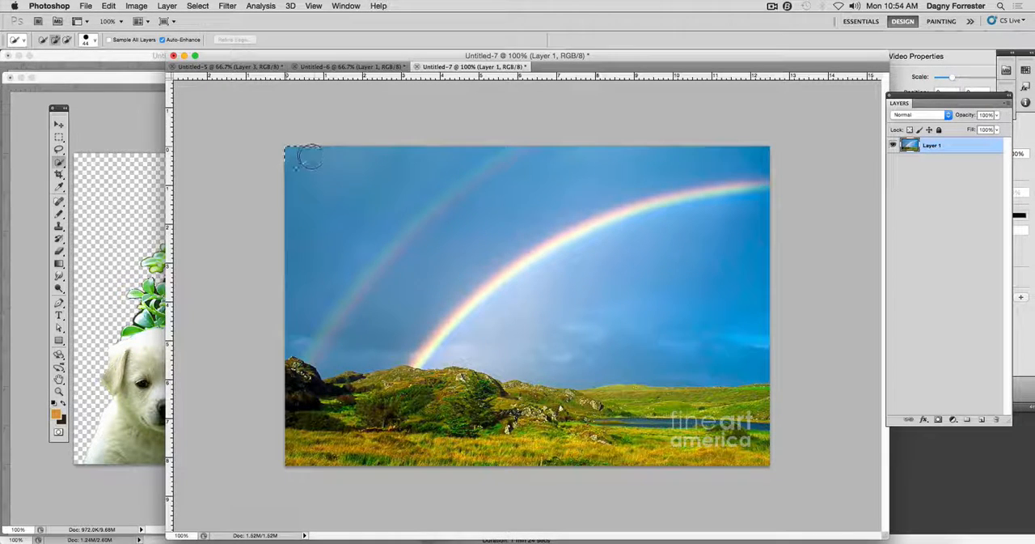
pyautogui.moveTo(347, 164)
pyautogui.mouseDown()
pyautogui.moveTo(555, 162)
pyautogui.moveTo(659, 182)
pyautogui.mouseUp()
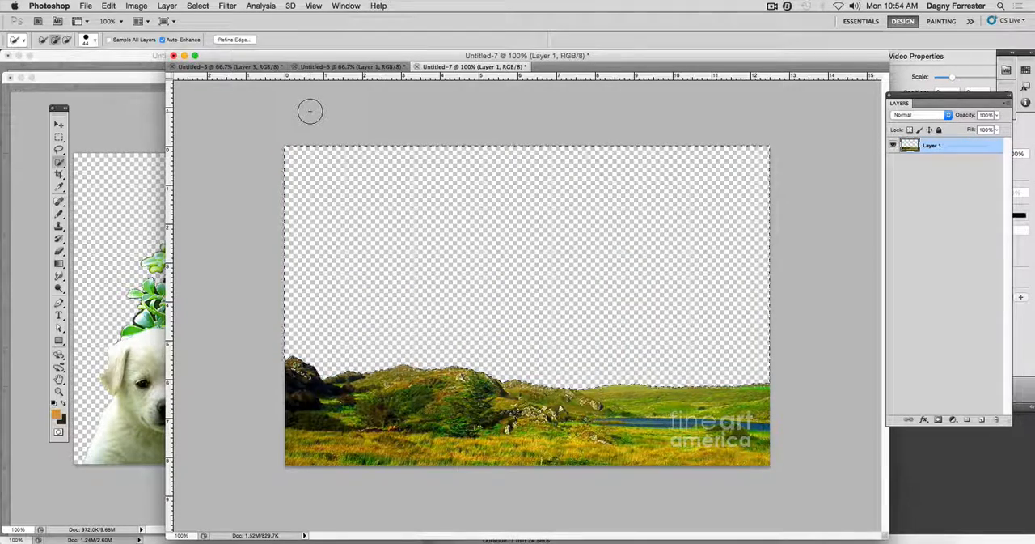
pyautogui.press('super+z')
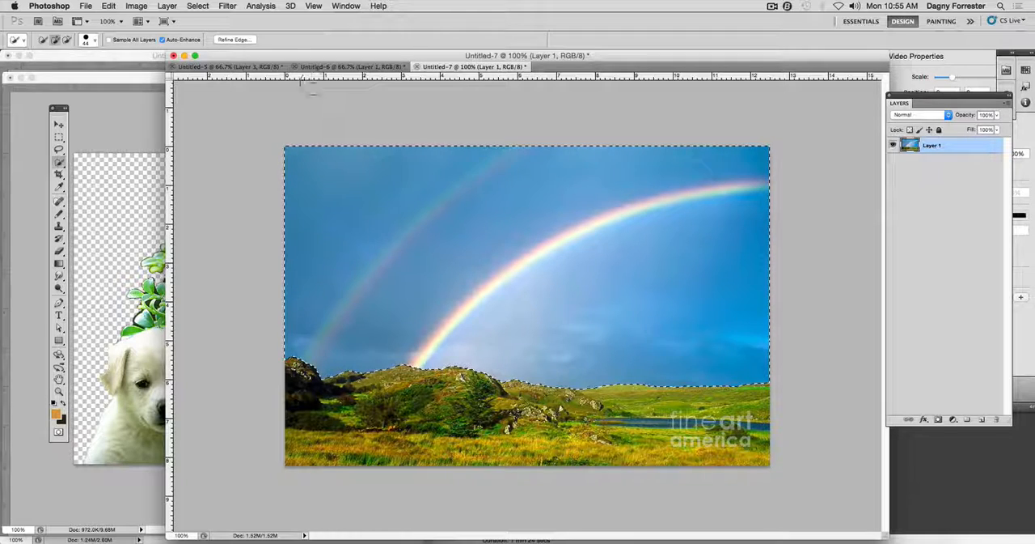
# Invert the selection and delete the landscape below the sky, keeping the selection active.
pyautogui.click(198, 6)
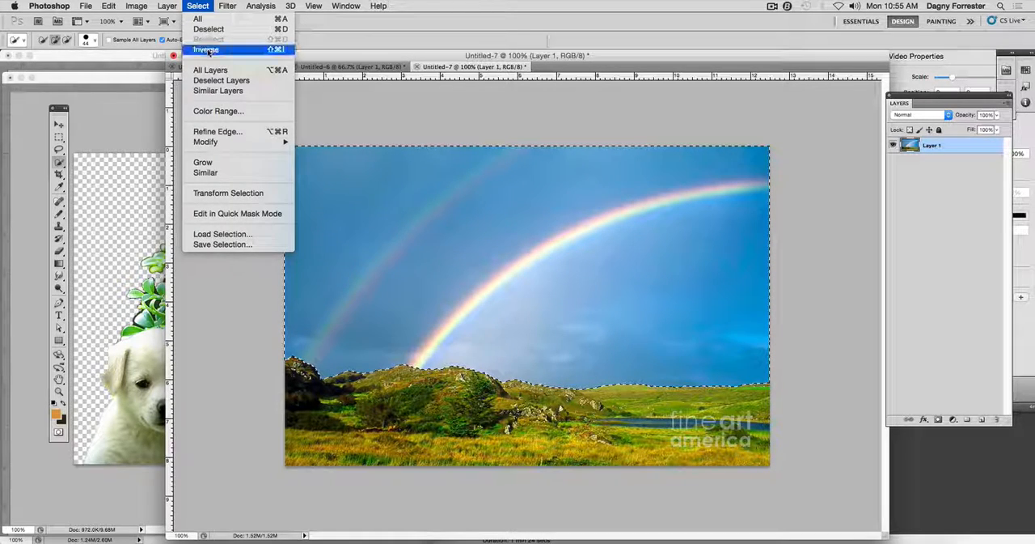
pyautogui.click(205, 49)
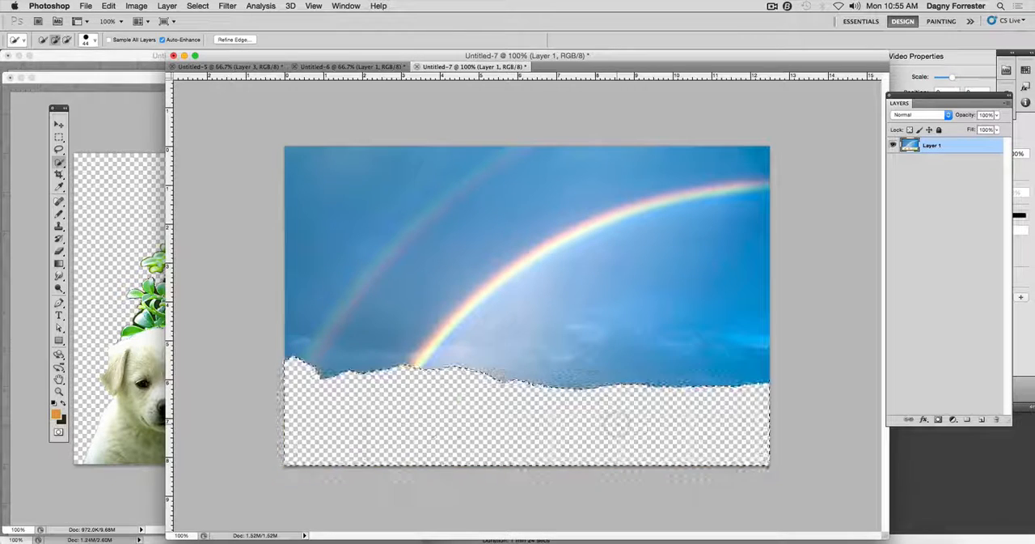
pyautogui.press('super+d')
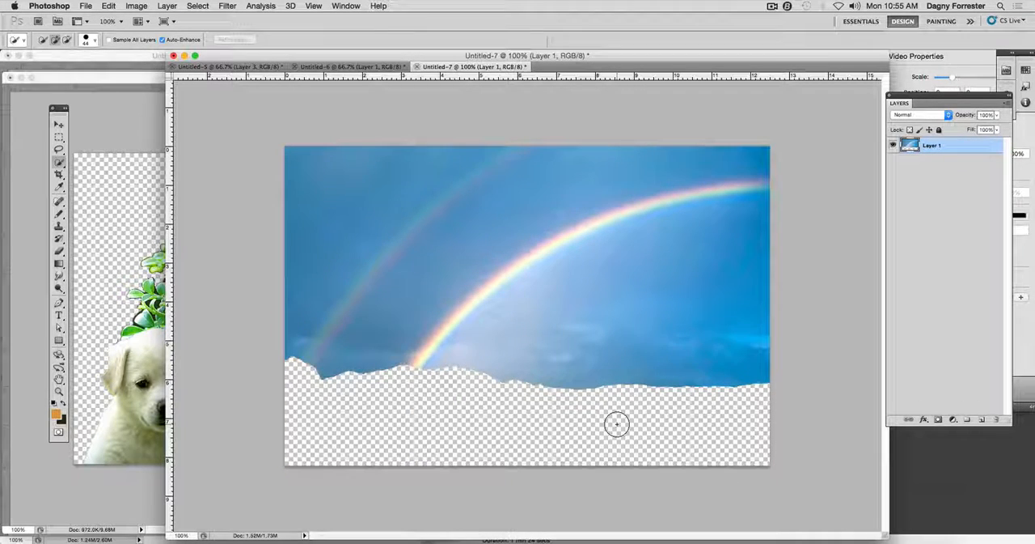
pyautogui.press('super+z')
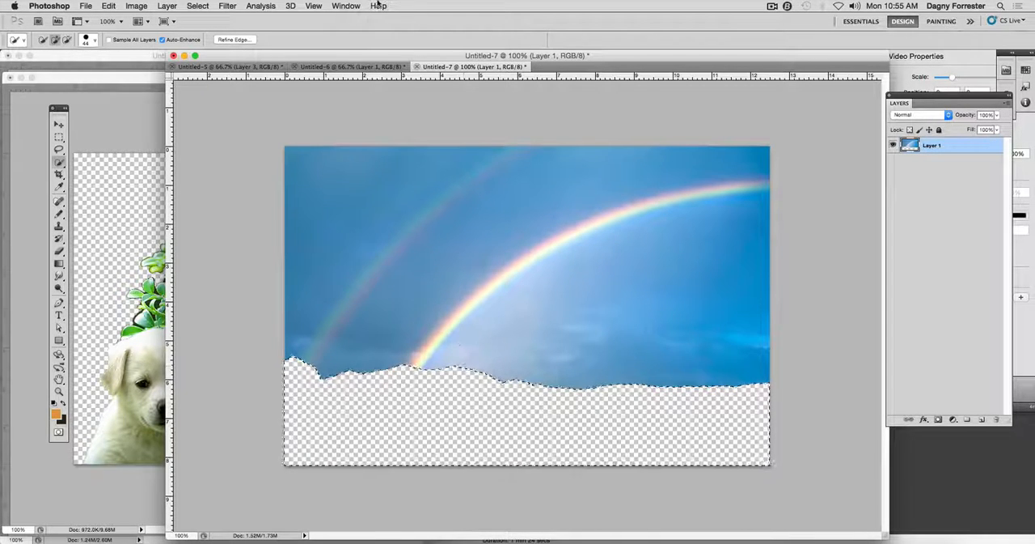
# Show the document history beside the image and revert to the last Quick Selection state.
pyautogui.click(349, 5)
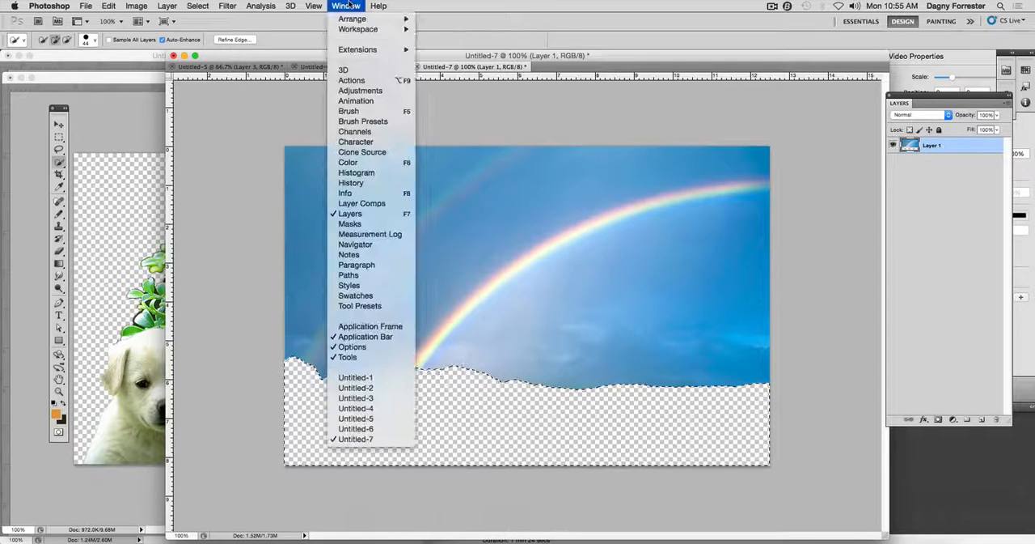
pyautogui.click(351, 183)
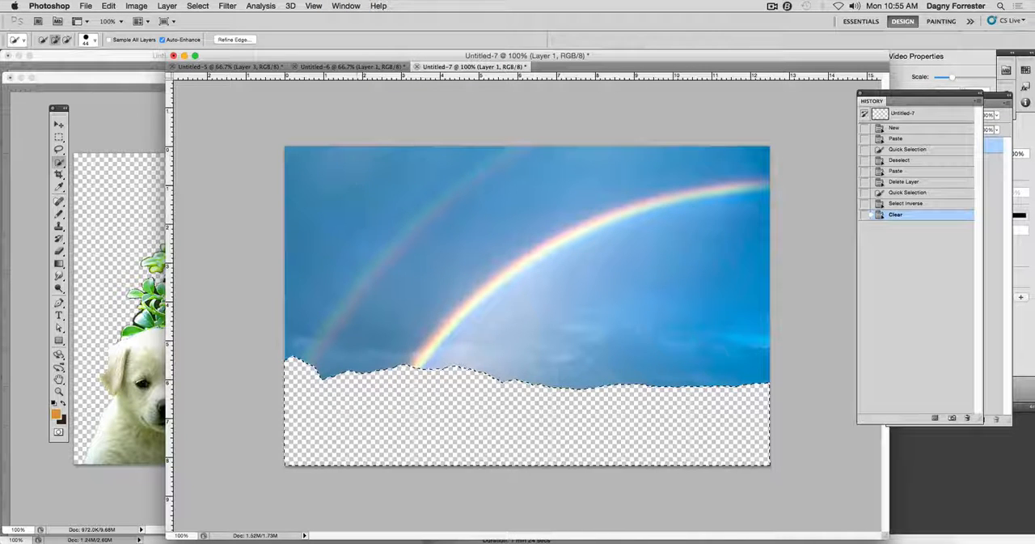
pyautogui.moveTo(901, 98); pyautogui.dragTo(839, 180)
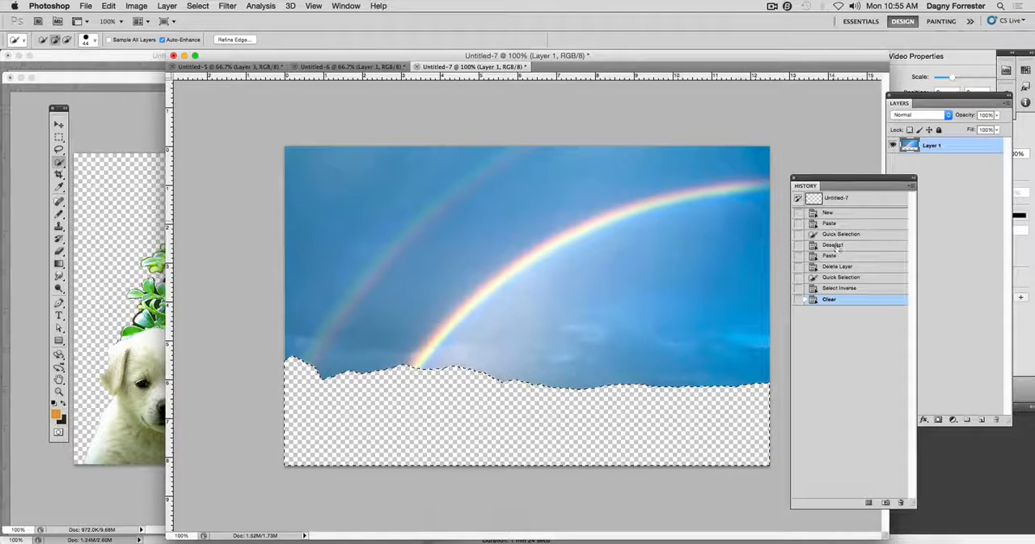
pyautogui.click(839, 289)
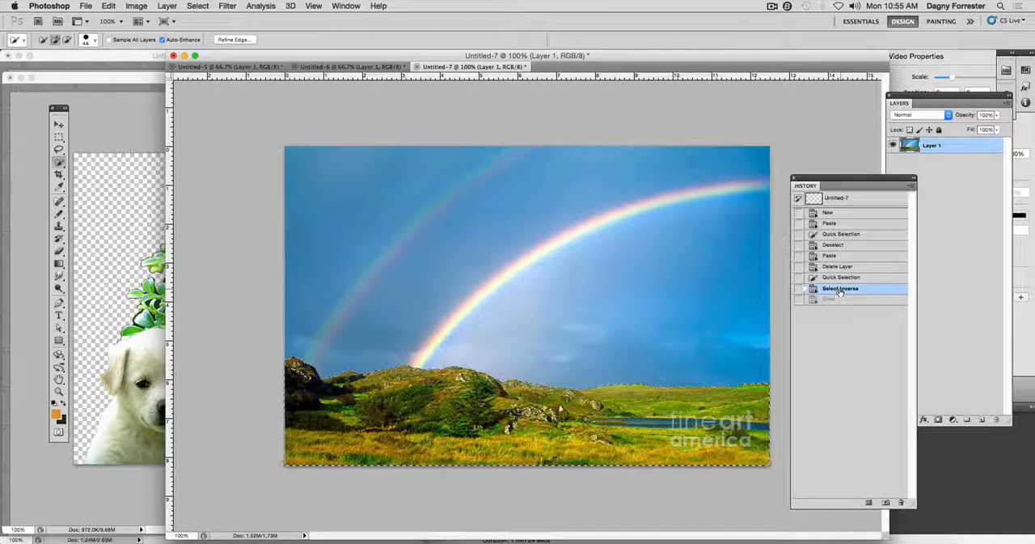
pyautogui.press('super+alt+z')
pyautogui.press('super+alt+z')
pyautogui.press('super+alt+z')
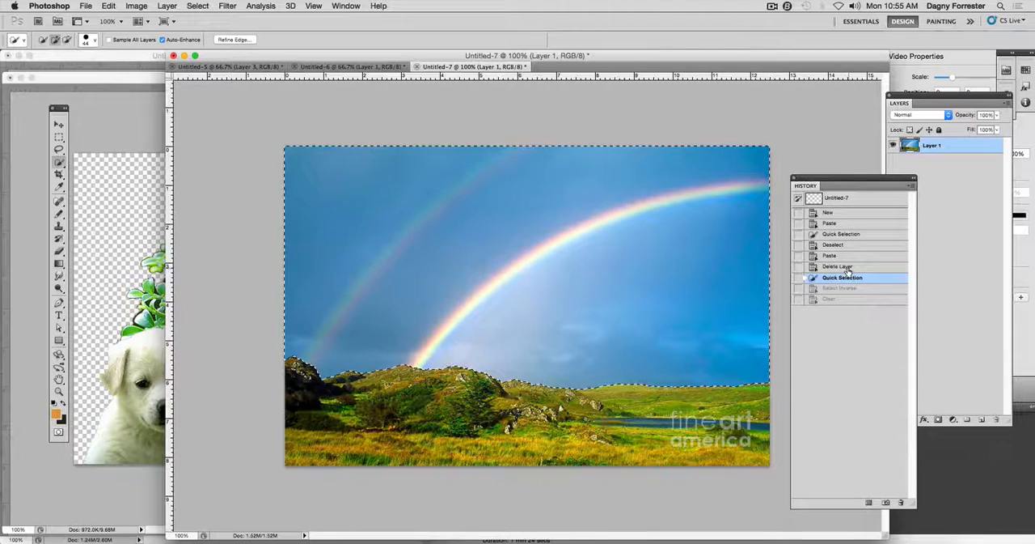
pyautogui.click(843, 278)
# Copy and paste the selected sky onto a new layer, and check the cutout by hiding and showing Layer 1.
pyautogui.press('super+v')
pyautogui.click(893, 161)
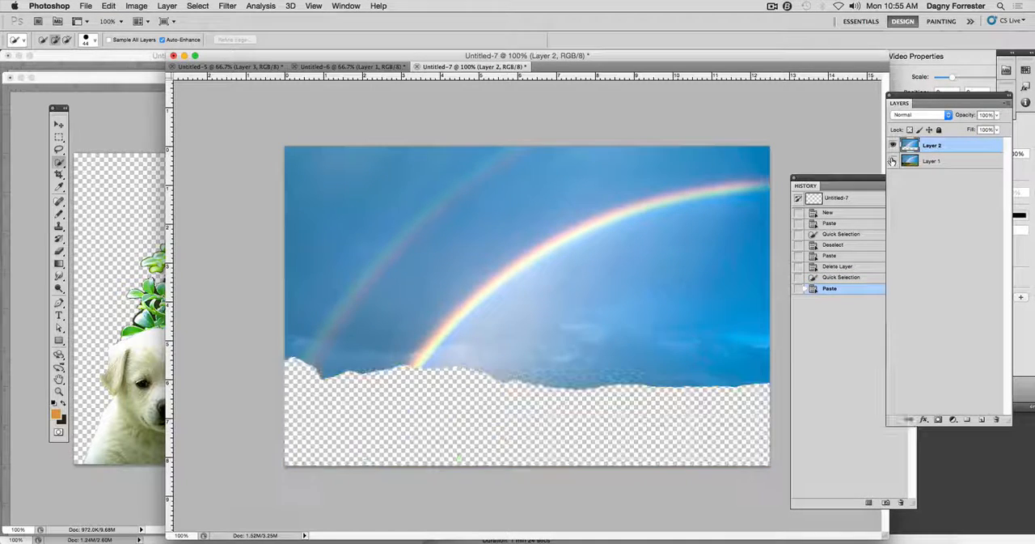
pyautogui.click(893, 161)
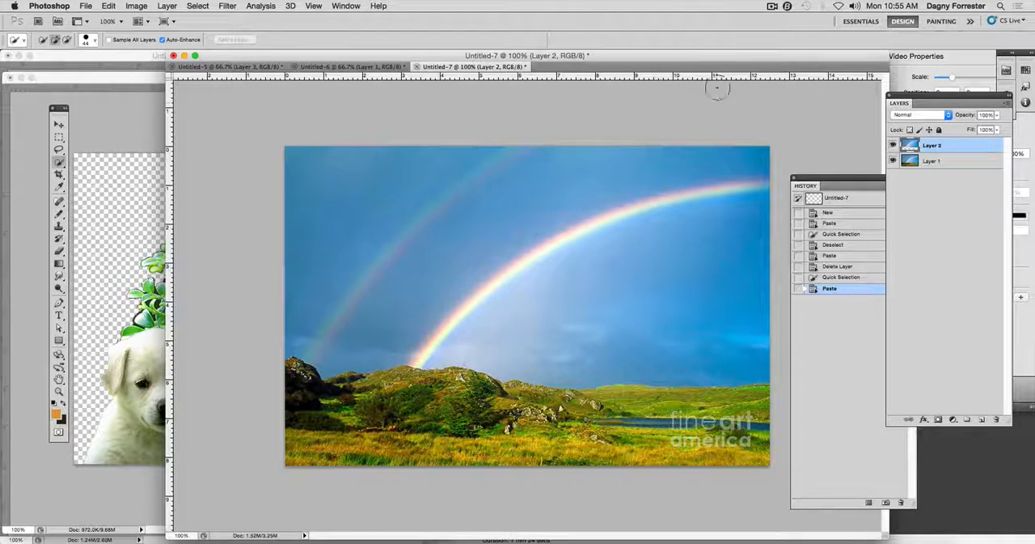
# Paste the rainbow sky as a new layer into the Untitled-5 tree and puppy composition.
pyautogui.click(246, 66)
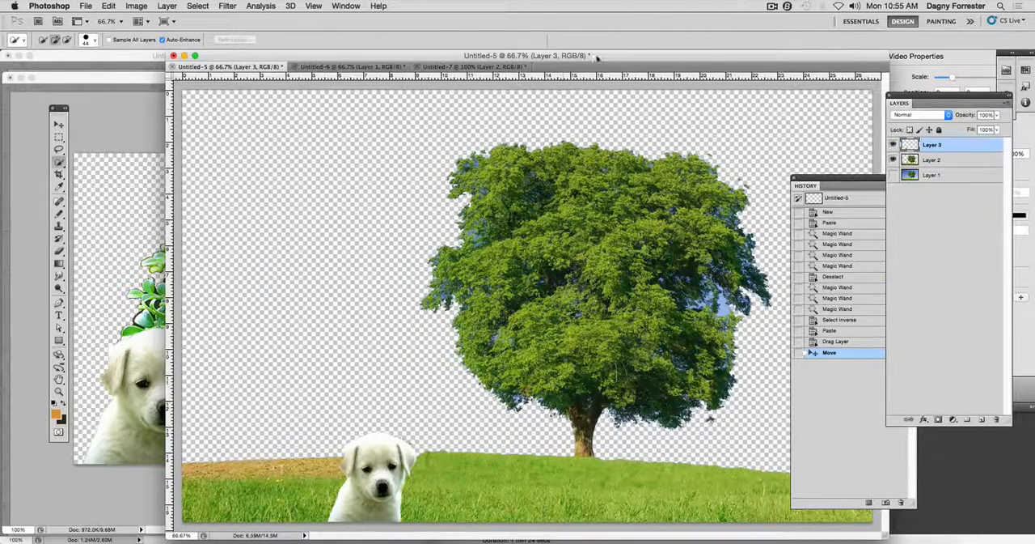
pyautogui.moveTo(597, 57); pyautogui.dragTo(528, 57)
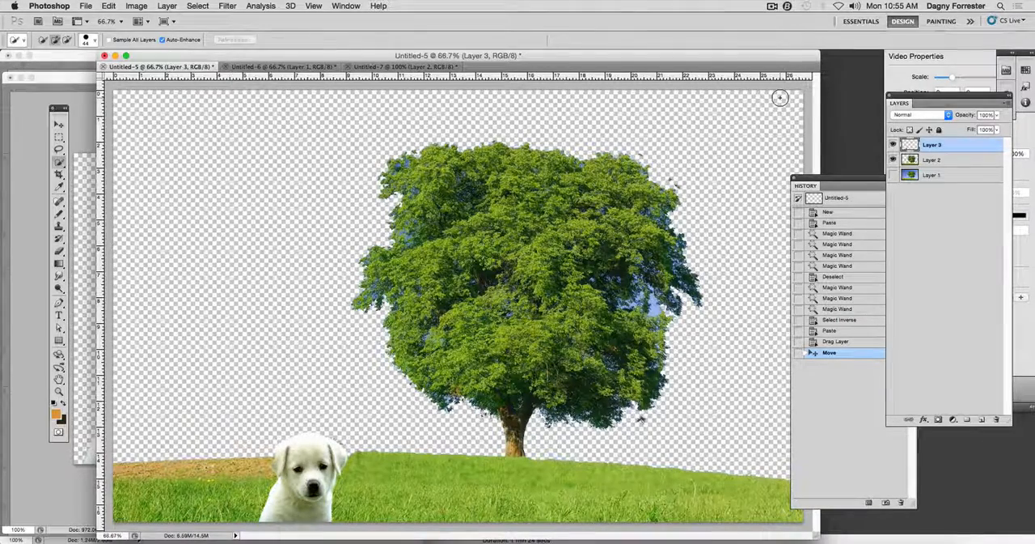
pyautogui.press('super+v')
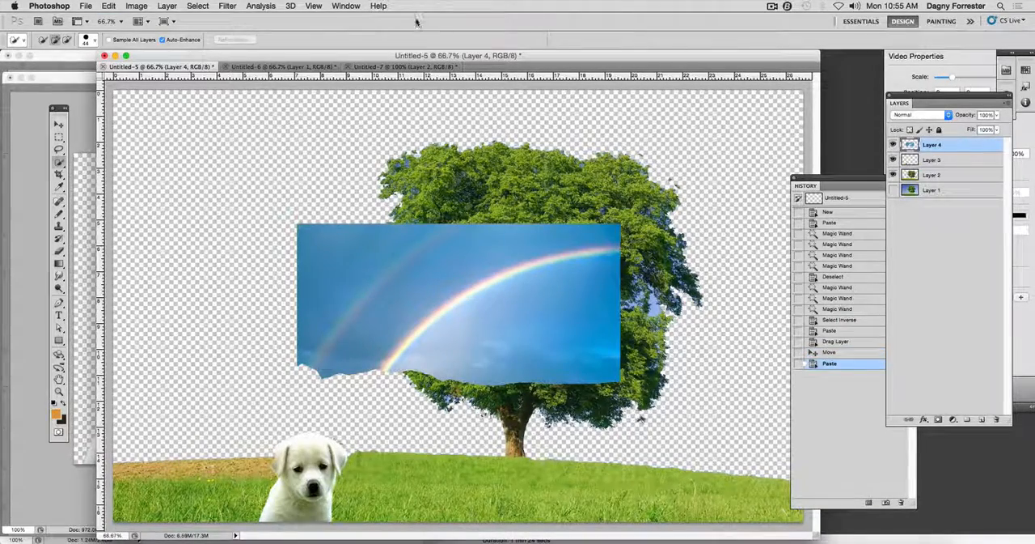
pyautogui.click(111, 6)
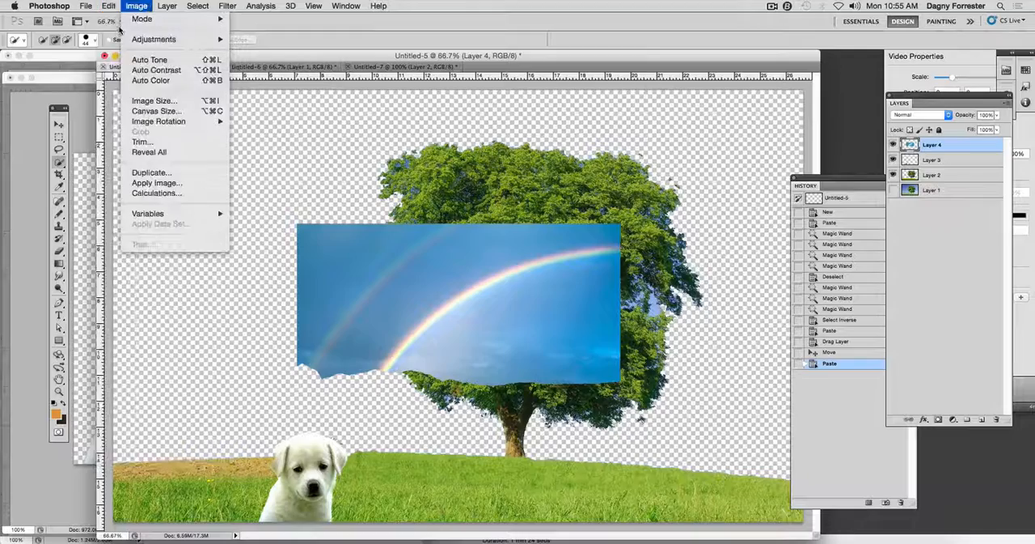
pyautogui.click(118, 112)
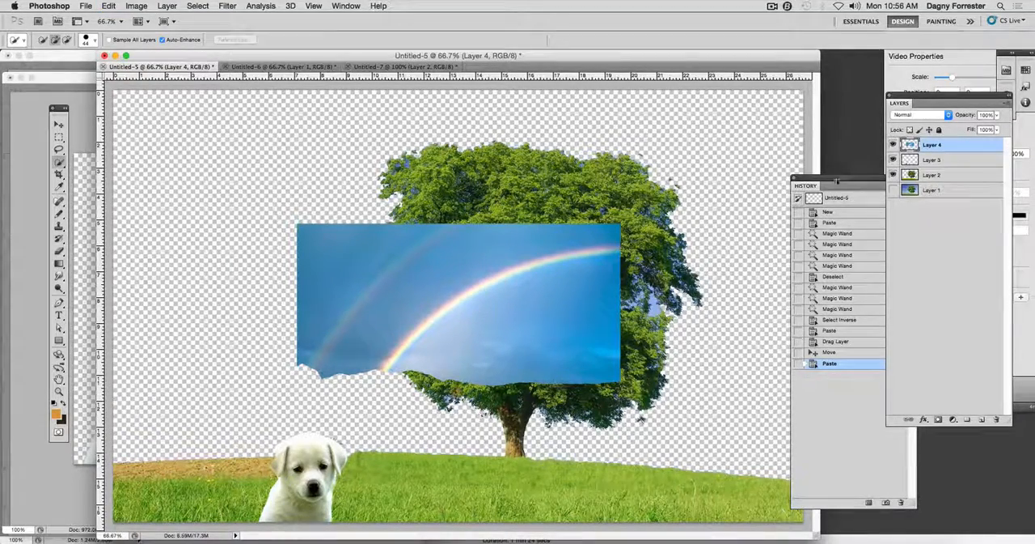
# Move the history out of the way and toggle the visibility of Layer 3 and Layer 2 to inspect their contents.
pyautogui.moveTo(837, 182); pyautogui.dragTo(868, 221)
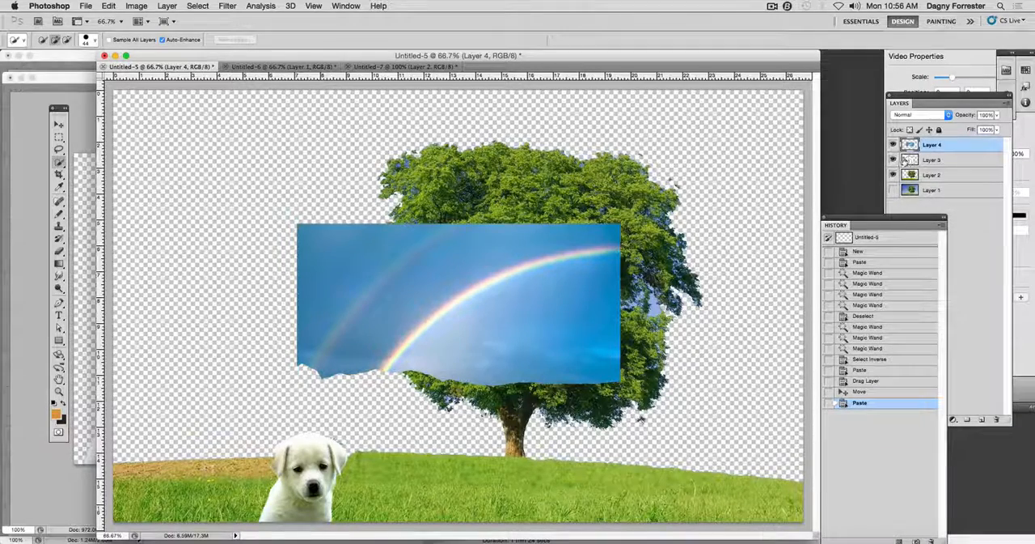
pyautogui.click(894, 160)
pyautogui.click(893, 160)
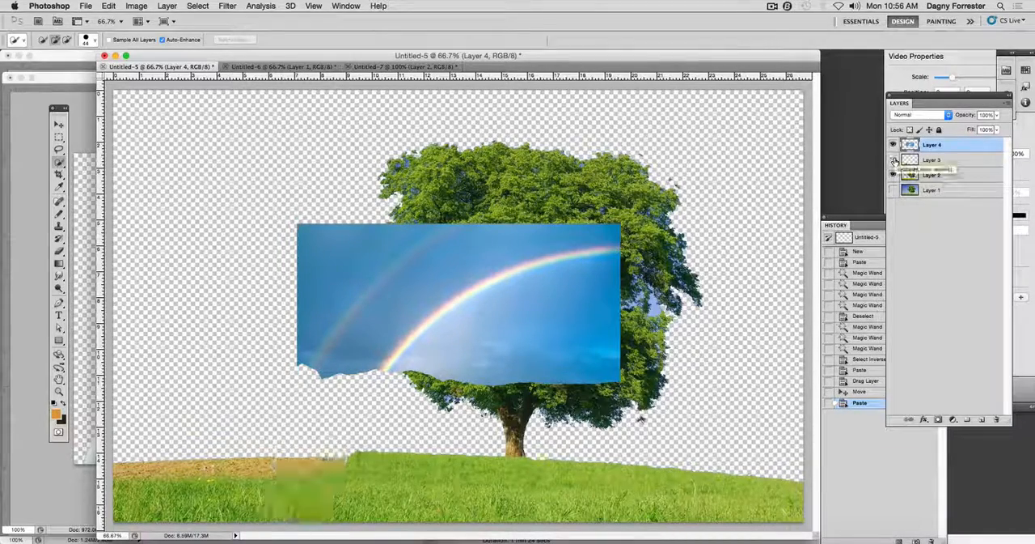
pyautogui.click(894, 160)
pyautogui.click(893, 175)
pyautogui.click(893, 175)
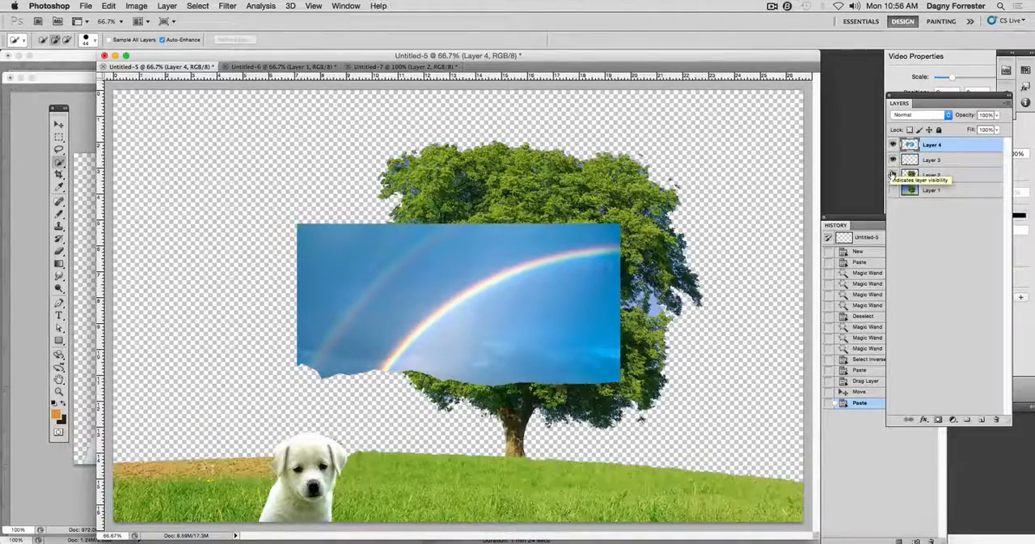
# Hide and show Layer 4 to check that it holds the rainbow sky.
pyautogui.click(893, 144)
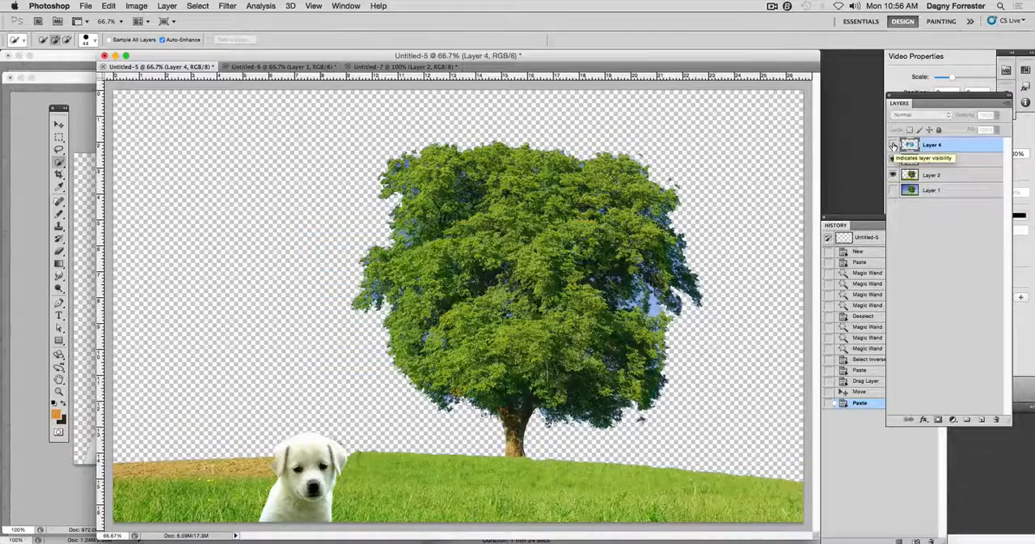
pyautogui.click(893, 144)
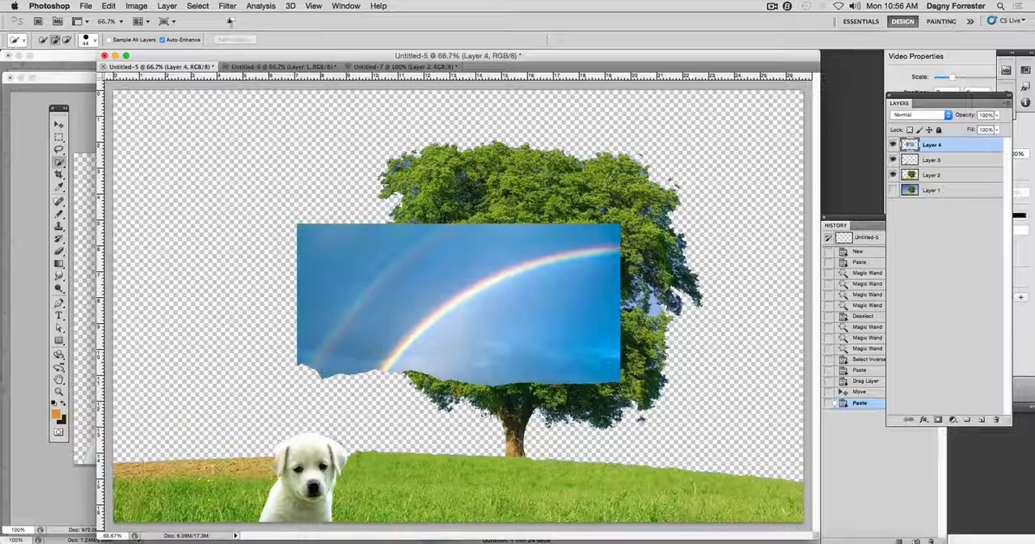
# Enlarge the rainbow sky on Layer 4 with Free Transform to about 212% width and 270% height, covering nearly the whole canvas, and apply it.
pyautogui.click(109, 5)
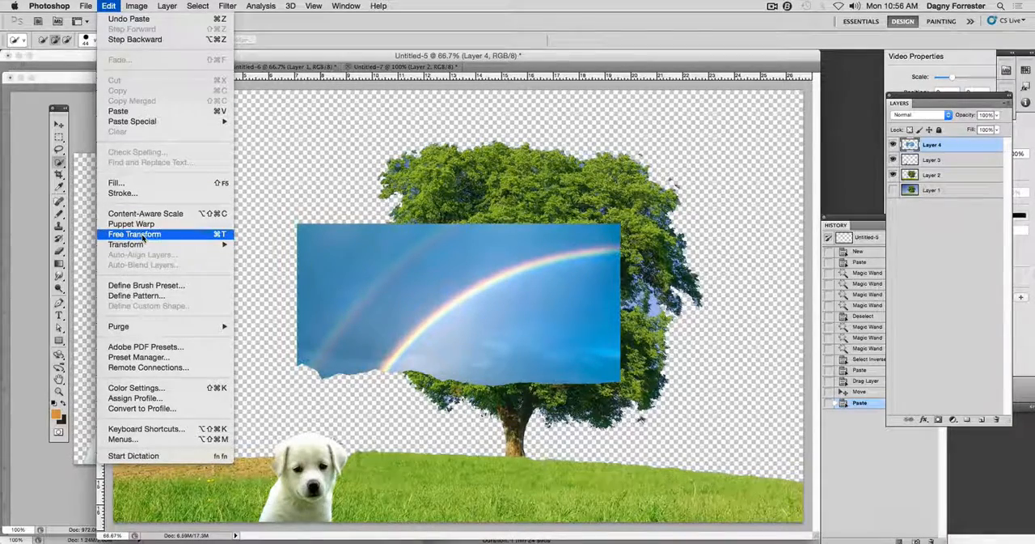
pyautogui.moveTo(130, 244)
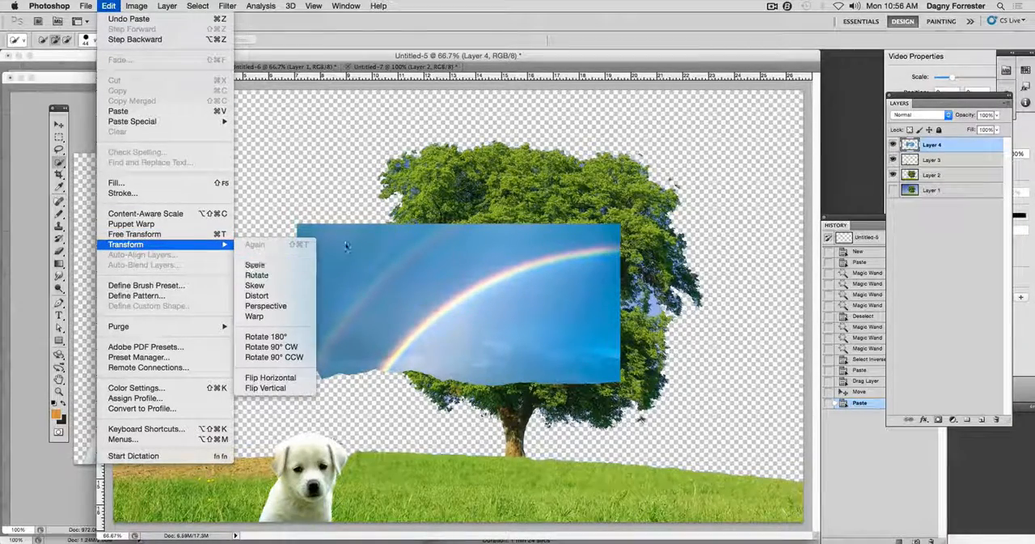
pyautogui.click(291, 108)
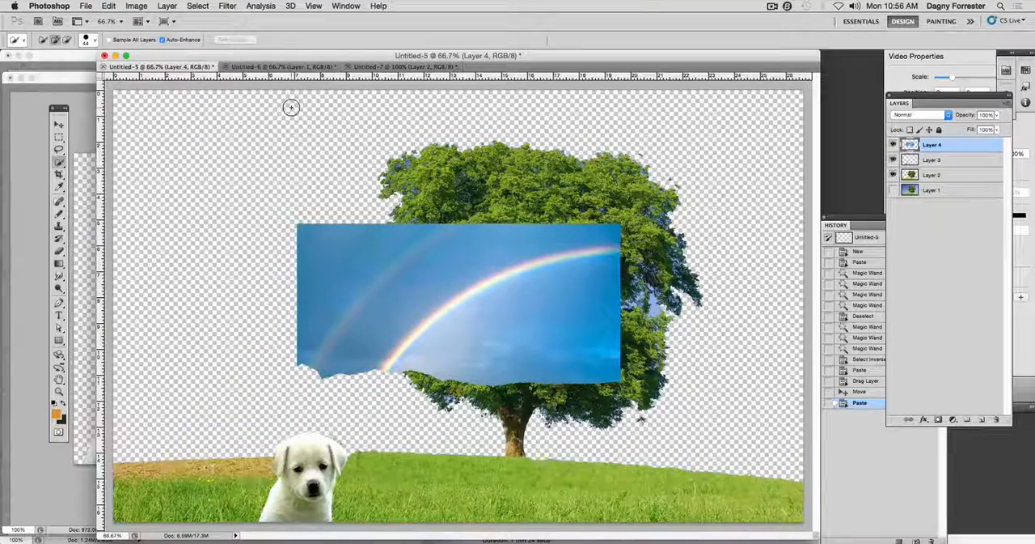
pyautogui.press('super+t')
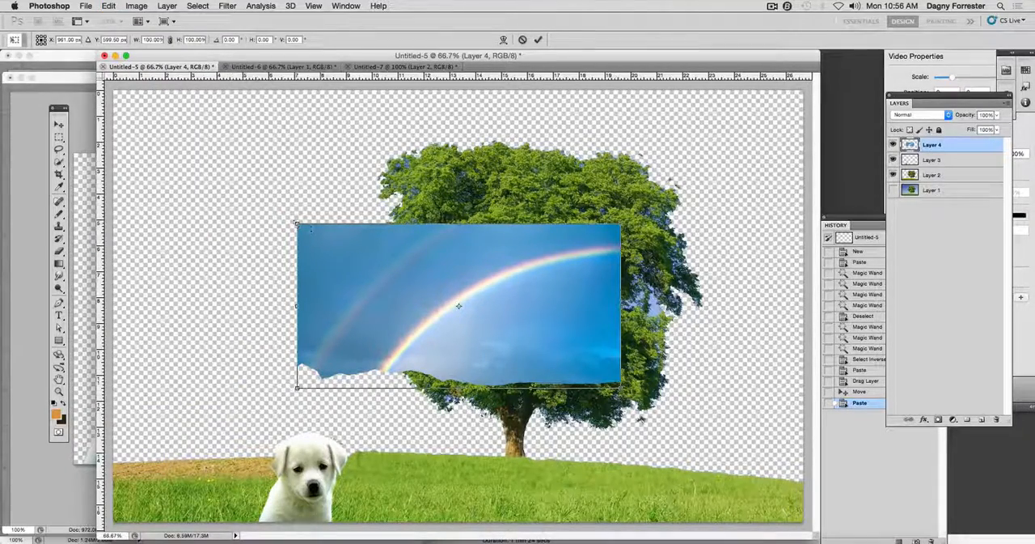
pyautogui.moveTo(297, 225); pyautogui.dragTo(112, 90)
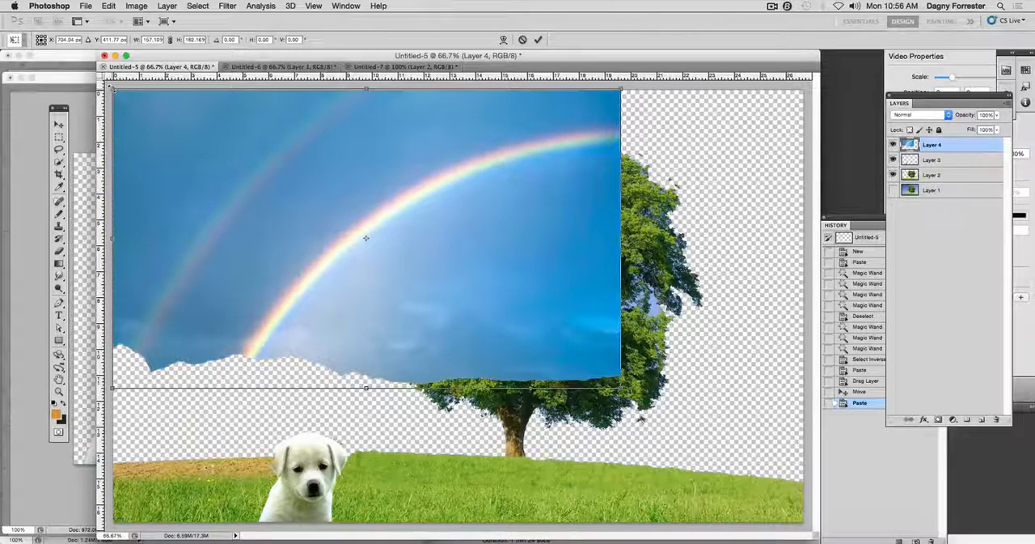
pyautogui.moveTo(621, 388); pyautogui.dragTo(797, 527)
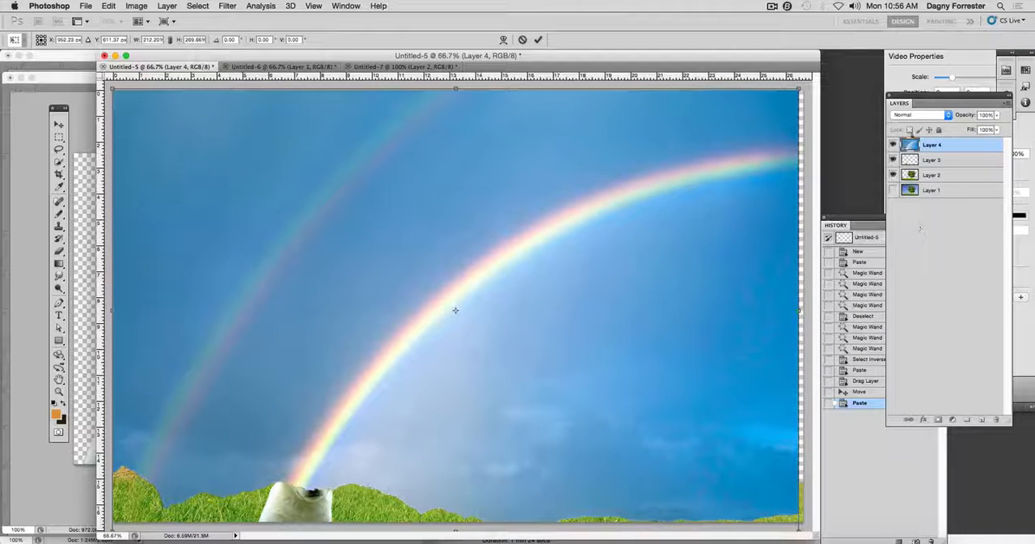
pyautogui.moveTo(900, 99); pyautogui.dragTo(859, 96)
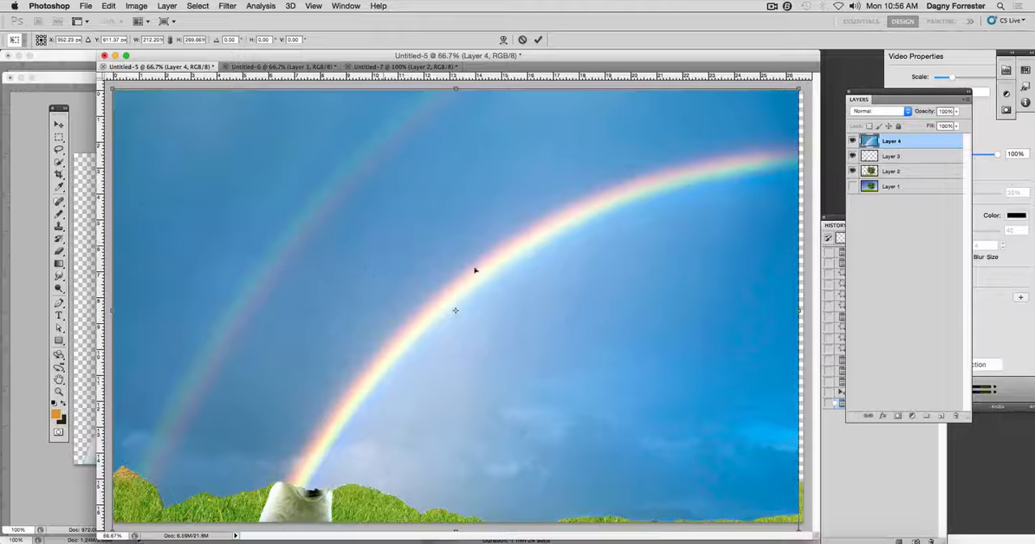
pyautogui.click(538, 39)
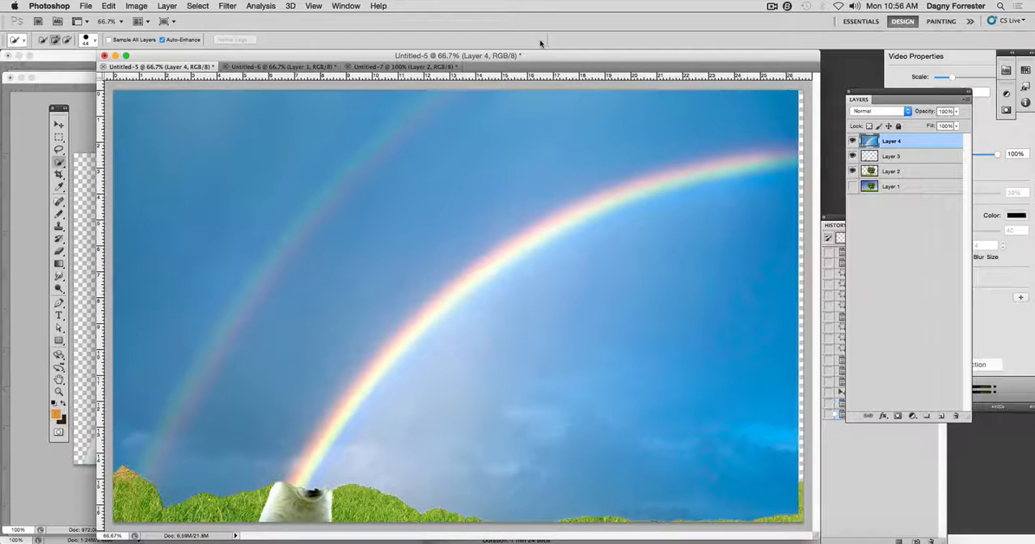
# Place Layer 4 beneath Layer 2 in the layer stack and shift the rainbow sky toward the canvas's left side.
pyautogui.moveTo(901, 139); pyautogui.dragTo(904, 176)
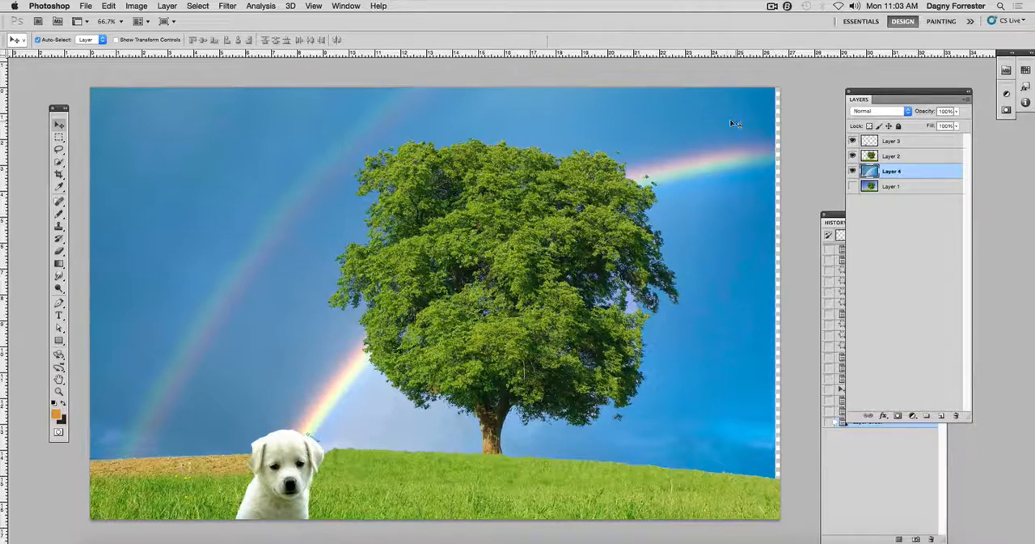
pyautogui.moveTo(732, 123); pyautogui.dragTo(616, 122)
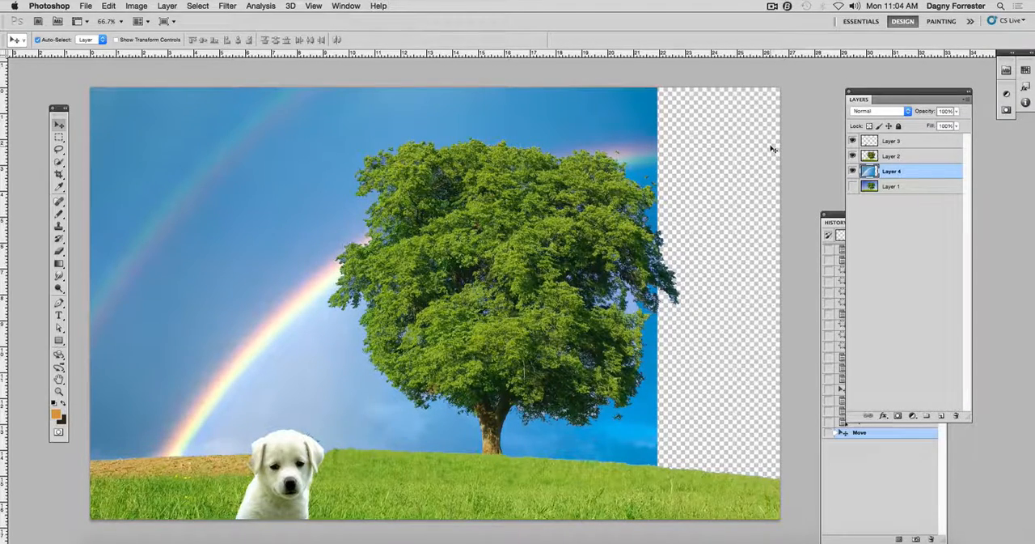
# Reposition and stretch the sky with Free Transform to about 129% width so it reaches the canvas's right edge, and apply it.
pyautogui.press('super+t')
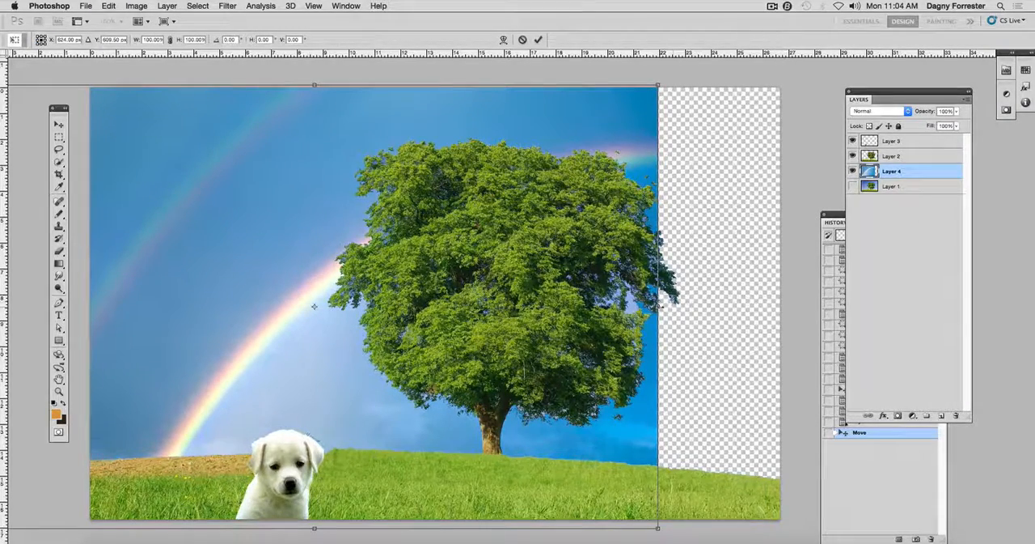
pyautogui.moveTo(658, 306); pyautogui.dragTo(776, 306)
pyautogui.moveTo(742, 231); pyautogui.dragTo(666, 232)
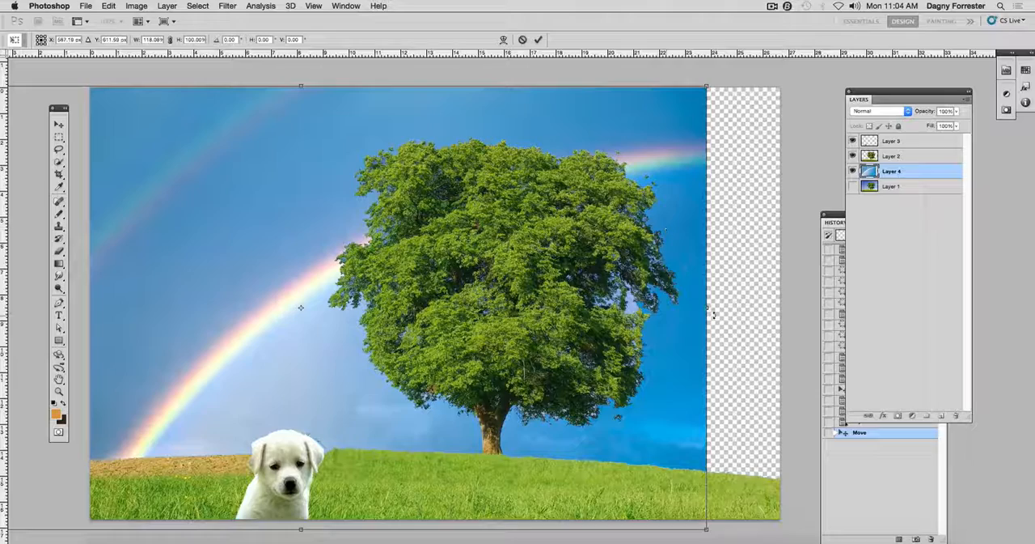
pyautogui.moveTo(708, 307); pyautogui.dragTo(785, 307)
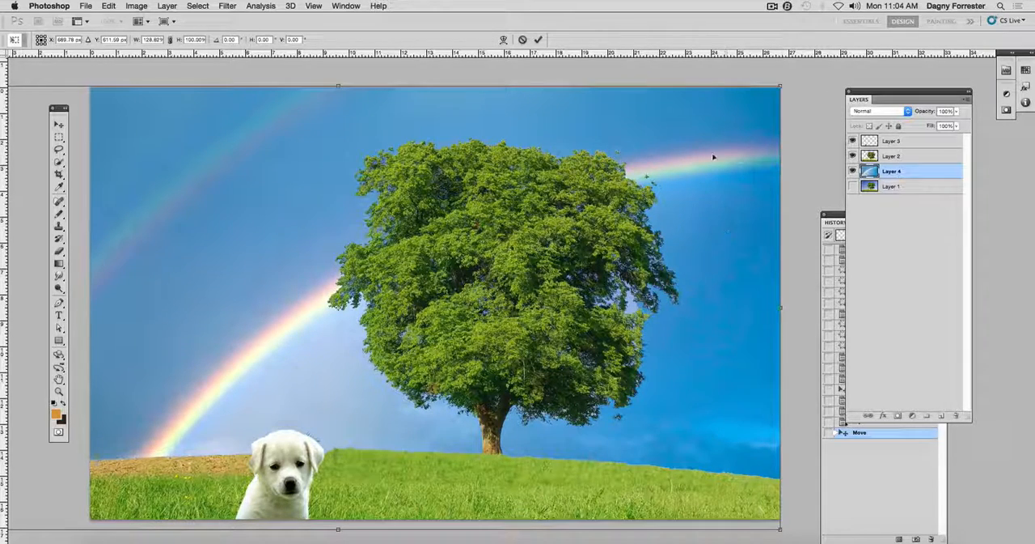
pyautogui.click(537, 40)
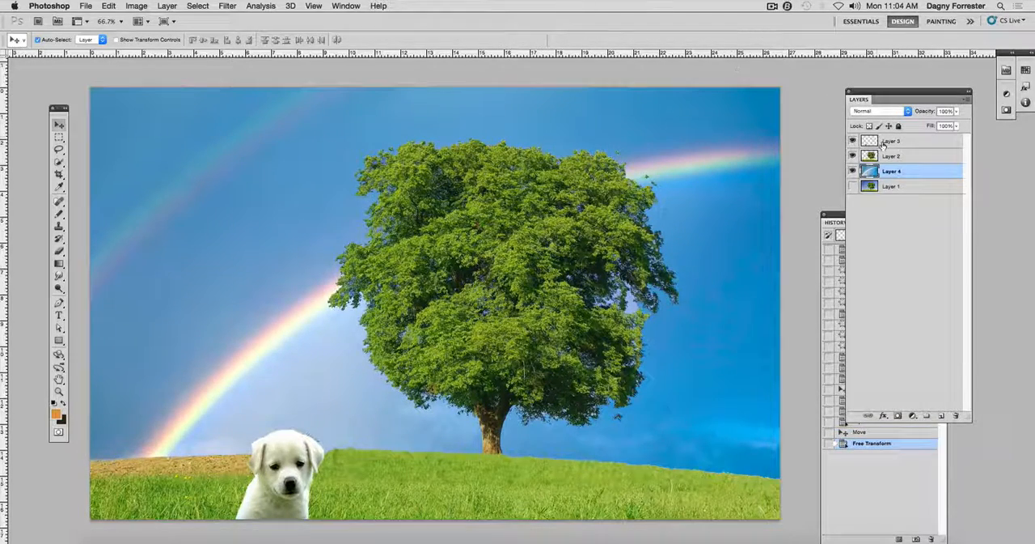